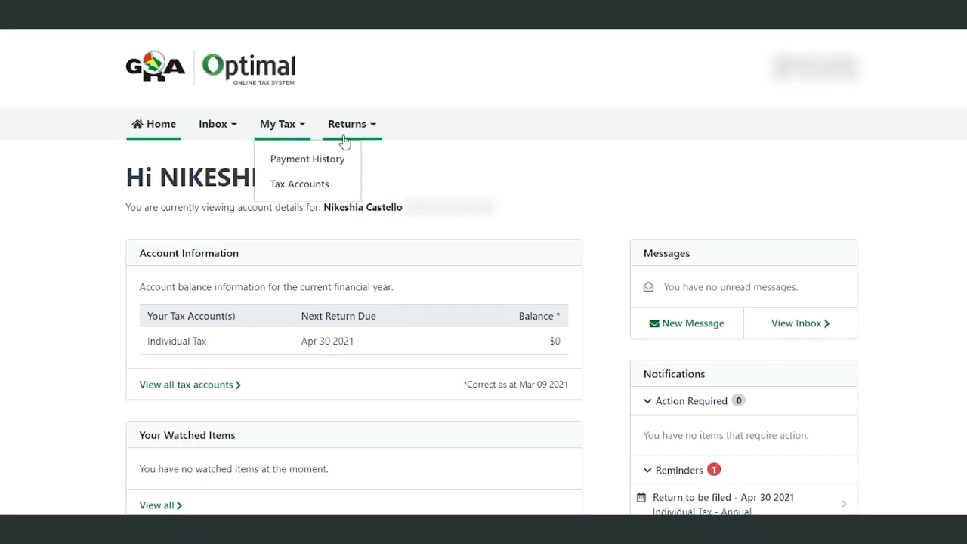
pyautogui.moveTo(360, 146)
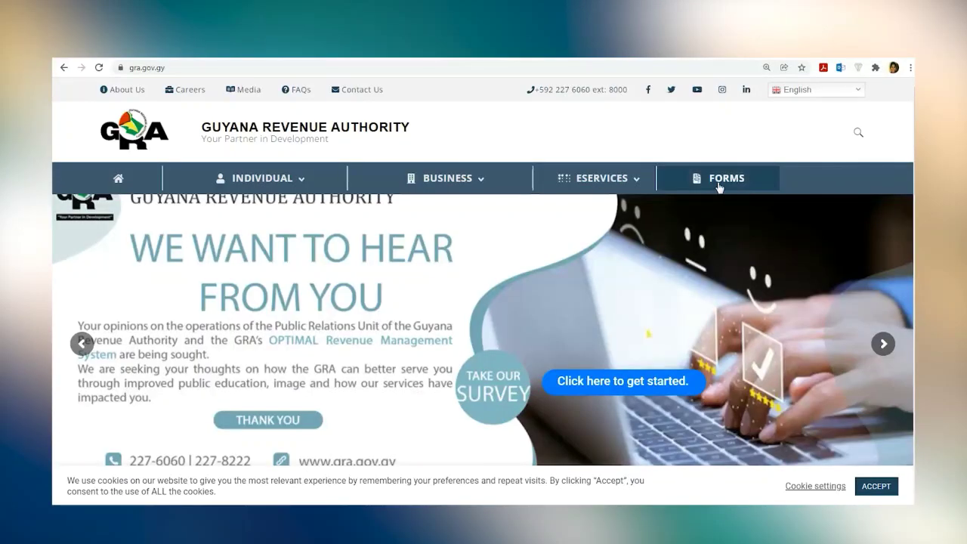
# Step: Open the Forms page of the Guyana Revenue Authority site and download the PAYE Electronic Template (NEW) under PAYE Return
pyautogui.click(716, 182)
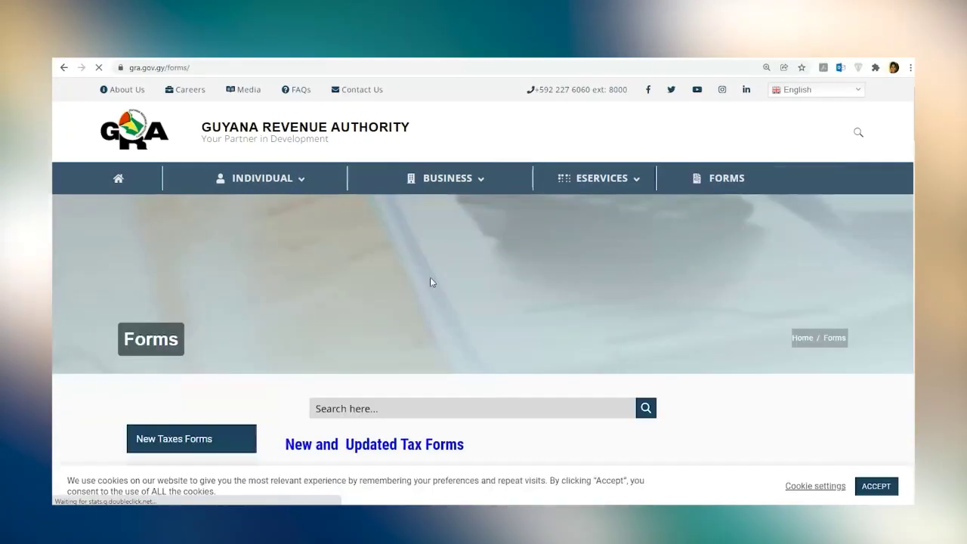
pyautogui.scroll(-2, 478, 440)
pyautogui.scroll(-2, 479, 440)
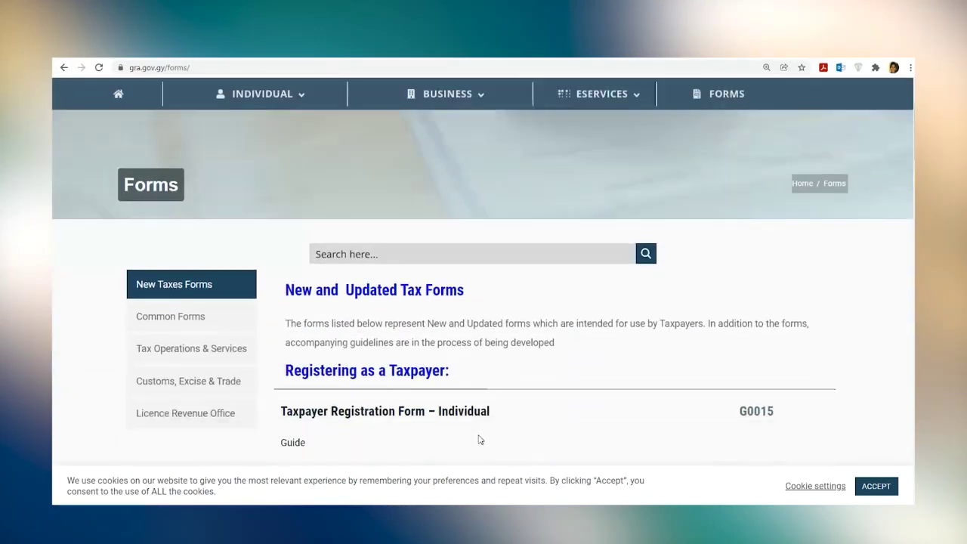
pyautogui.scroll(-1, 330, 209)
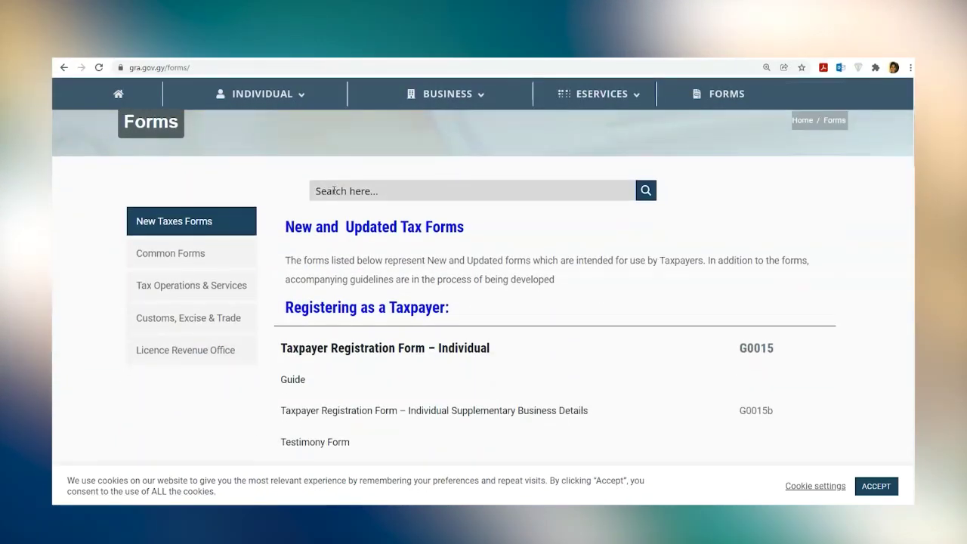
pyautogui.scroll(-9, 420, 382)
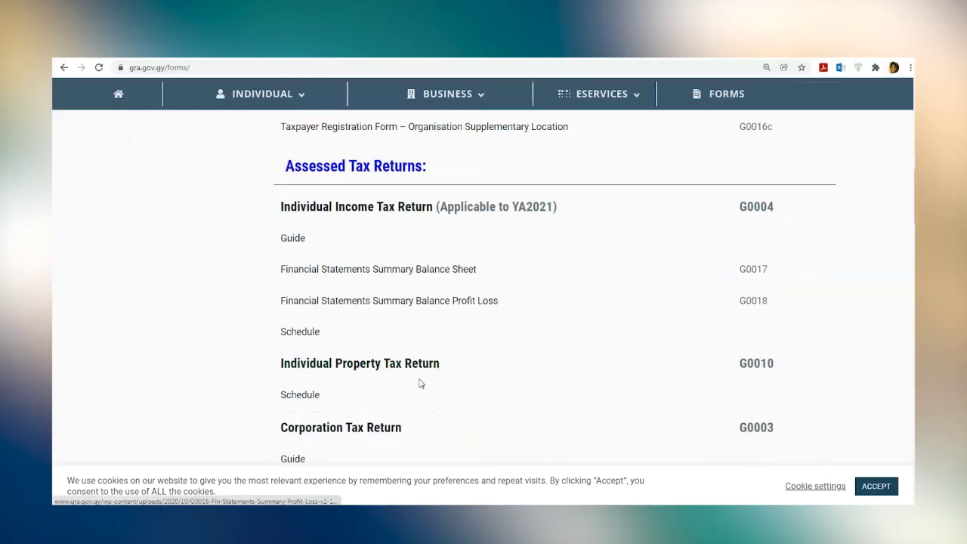
pyautogui.scroll(-13, 421, 384)
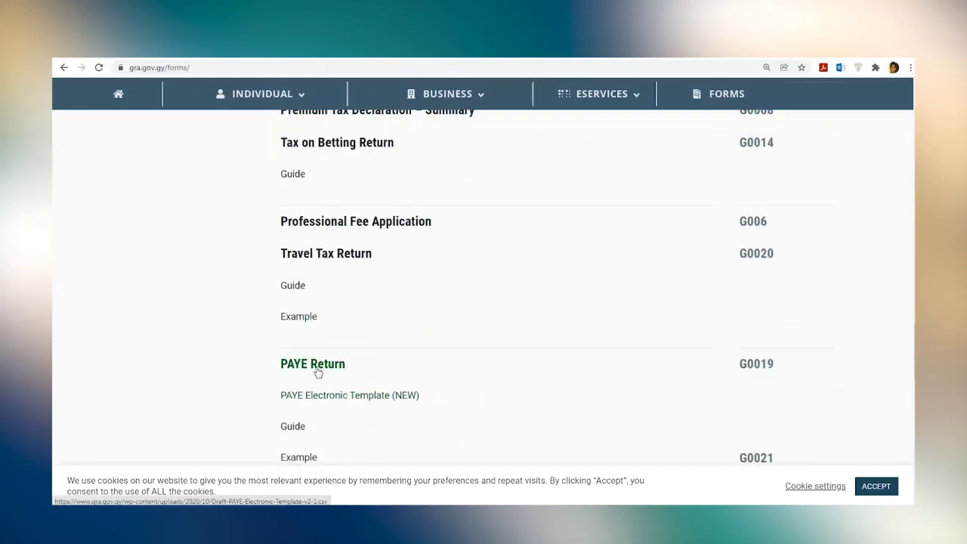
pyautogui.scroll(-1, 321, 367)
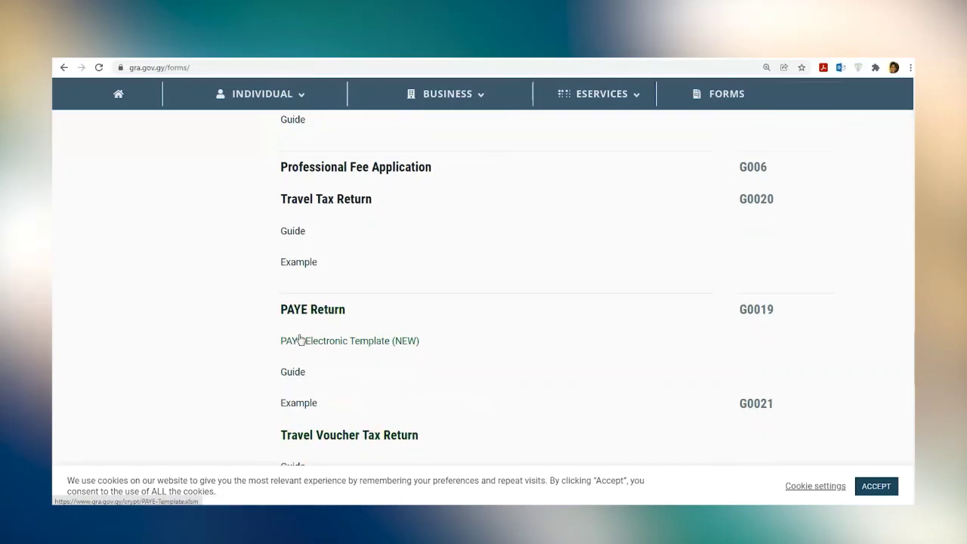
pyautogui.click(362, 348)
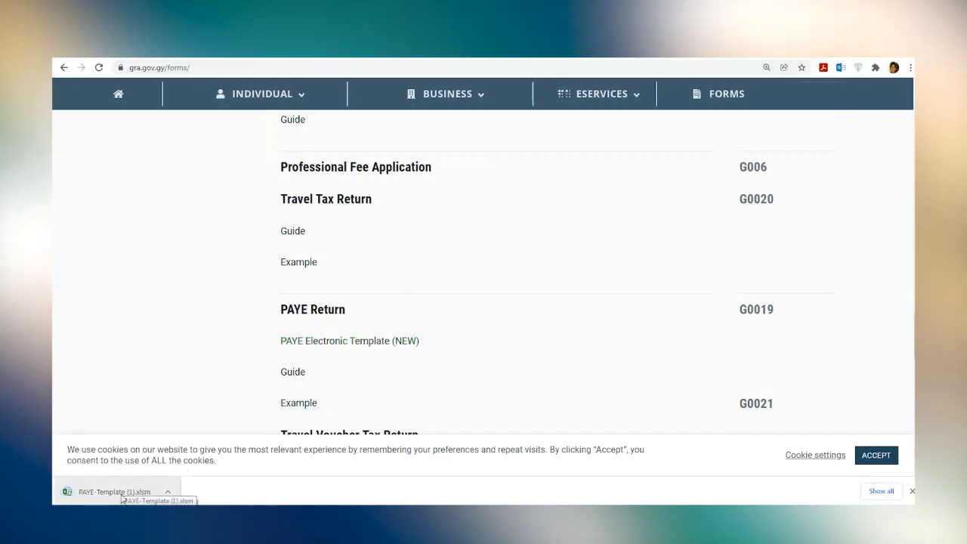
# Step: Open the downloaded PAYE template workbook in Excel and enable editing
pyautogui.click(345, 491)
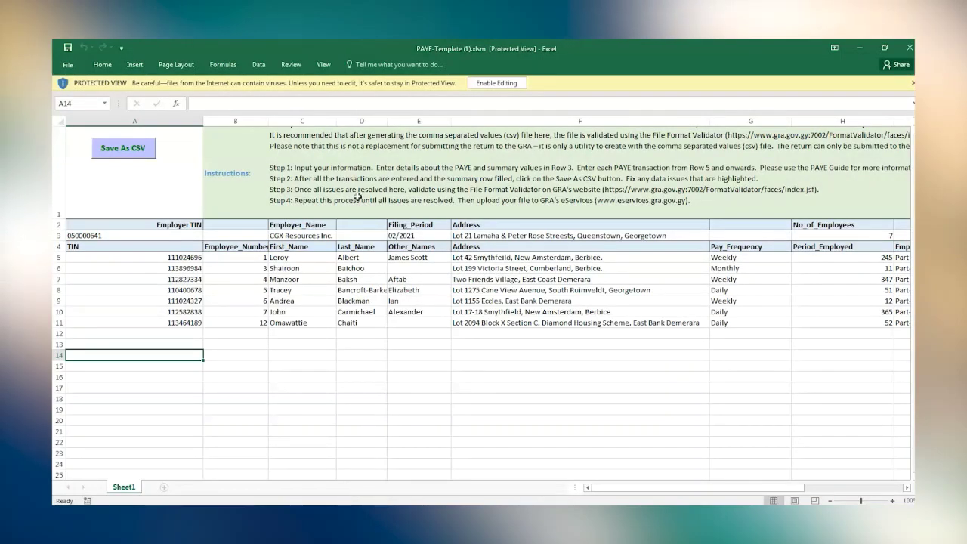
pyautogui.click(496, 82)
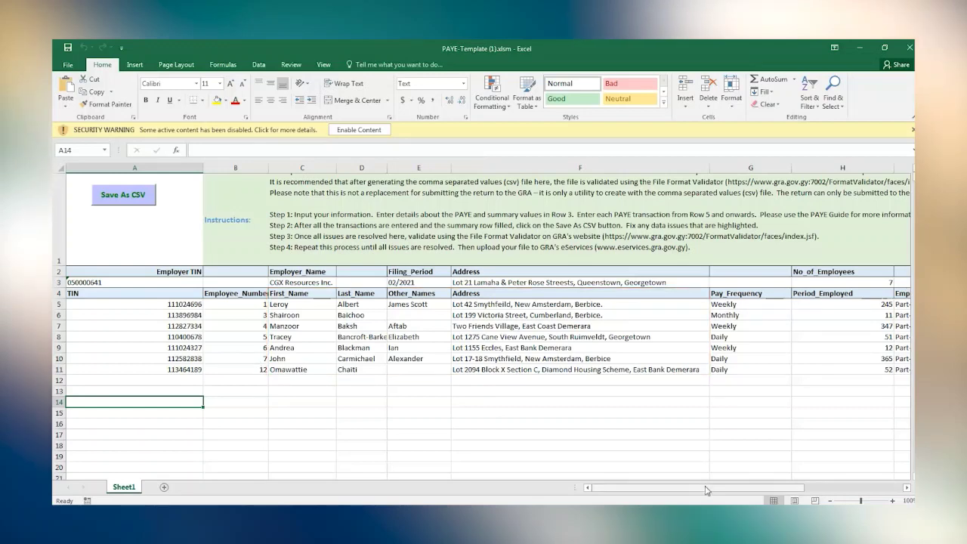
# Step: Examine the PAYE template's employer summary row and employee columns from TIN across to Date_Of_Birth
pyautogui.moveTo(743, 488); pyautogui.dragTo(789, 488)
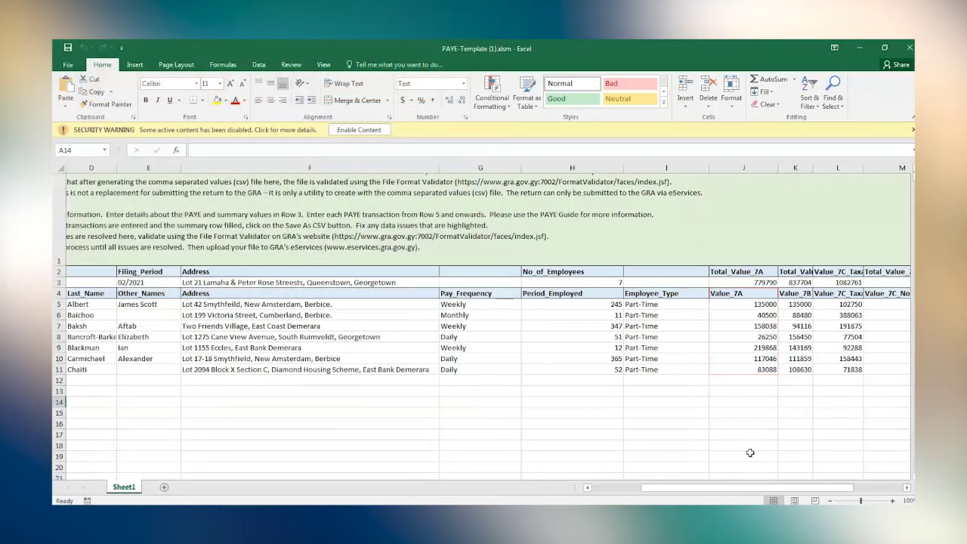
pyautogui.moveTo(748, 487); pyautogui.dragTo(796, 487)
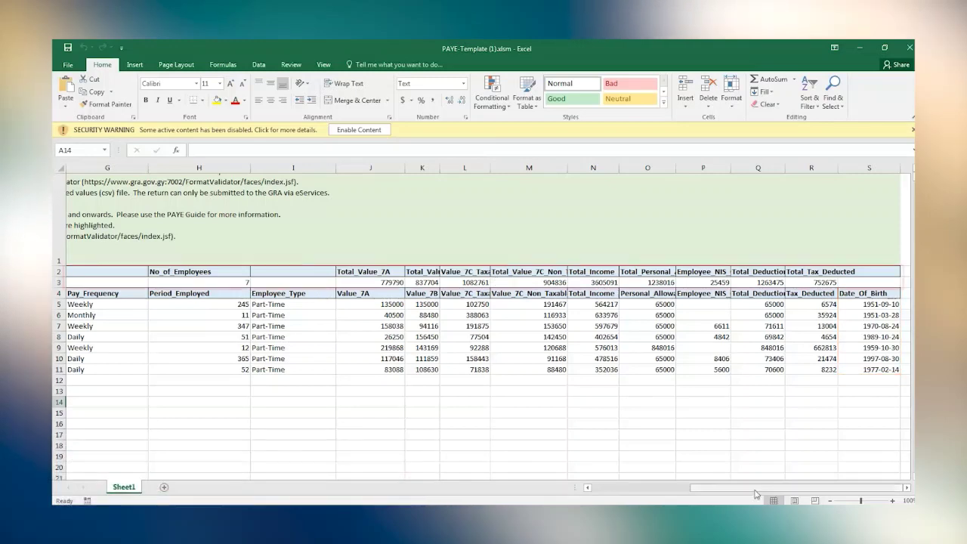
pyautogui.moveTo(755, 489); pyautogui.dragTo(655, 490)
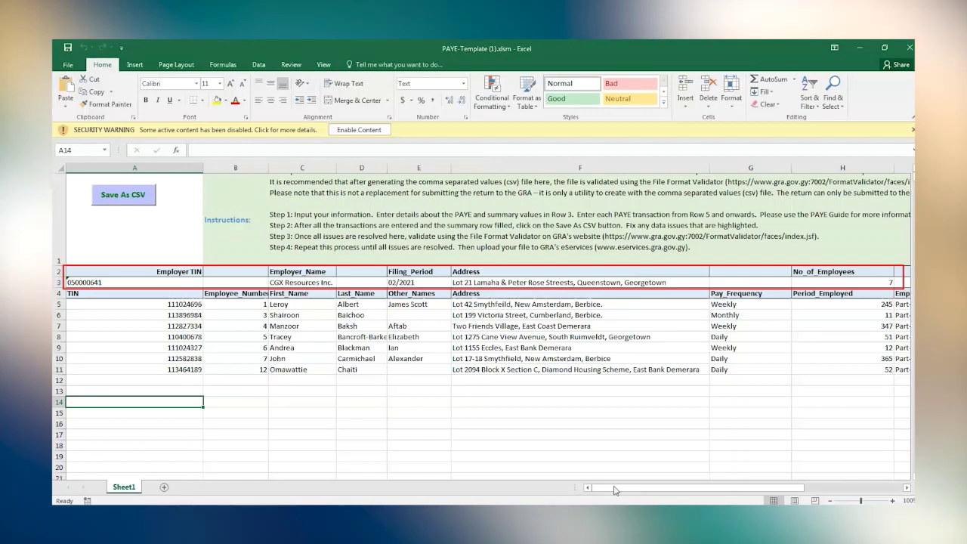
pyautogui.moveTo(656, 488); pyautogui.dragTo(754, 493)
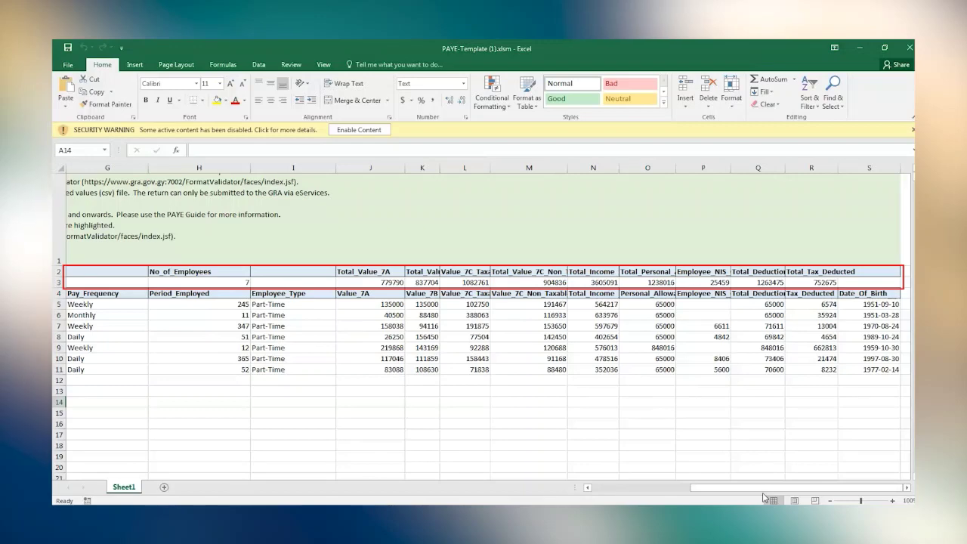
pyautogui.moveTo(761, 489); pyautogui.dragTo(600, 484)
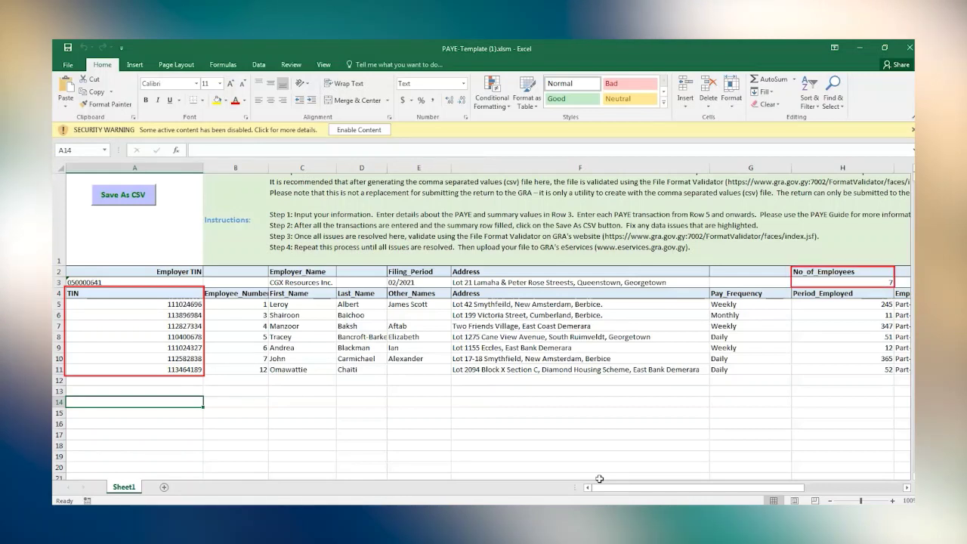
# Step: Export the PAYE template data with its Save As CSV function and dismiss the notices
pyautogui.click(115, 186)
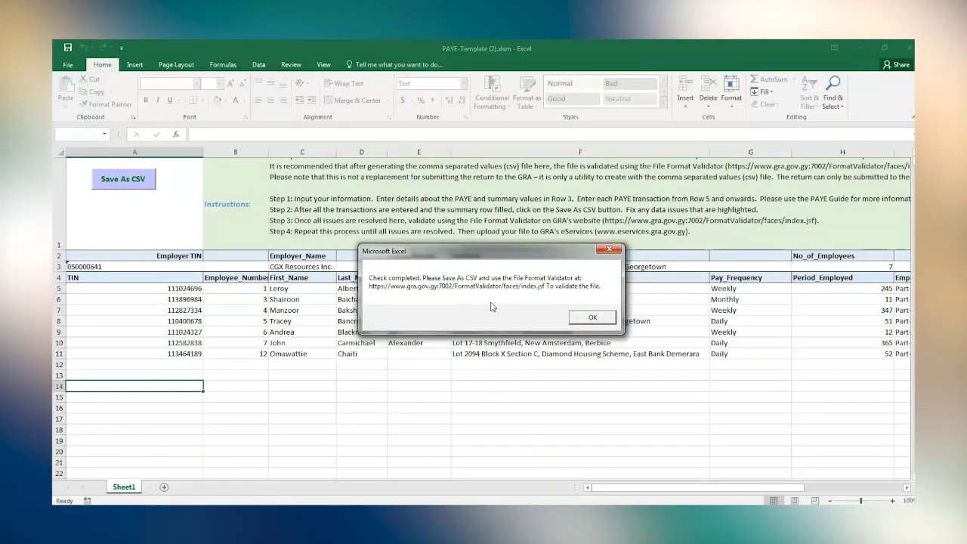
pyautogui.click(593, 318)
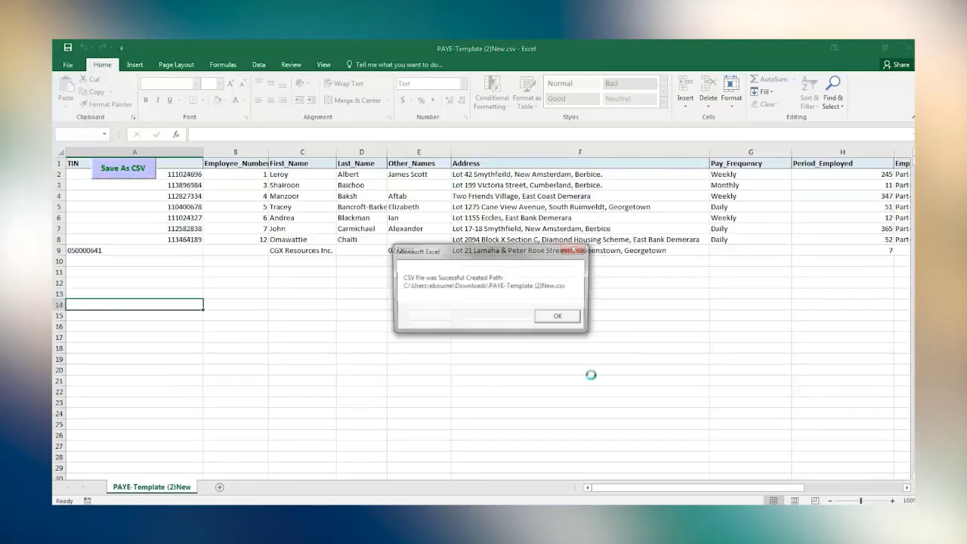
pyautogui.click(563, 318)
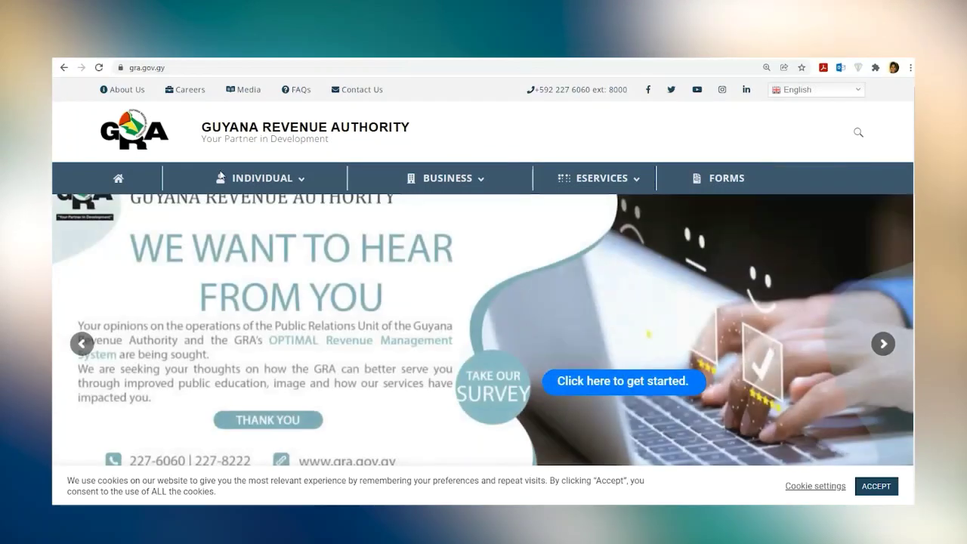
# Step: Open the File Format Validator from Calculators & Tools on the Guyana Revenue Authority homepage in the browser
pyautogui.scroll(-3, 483, 325)
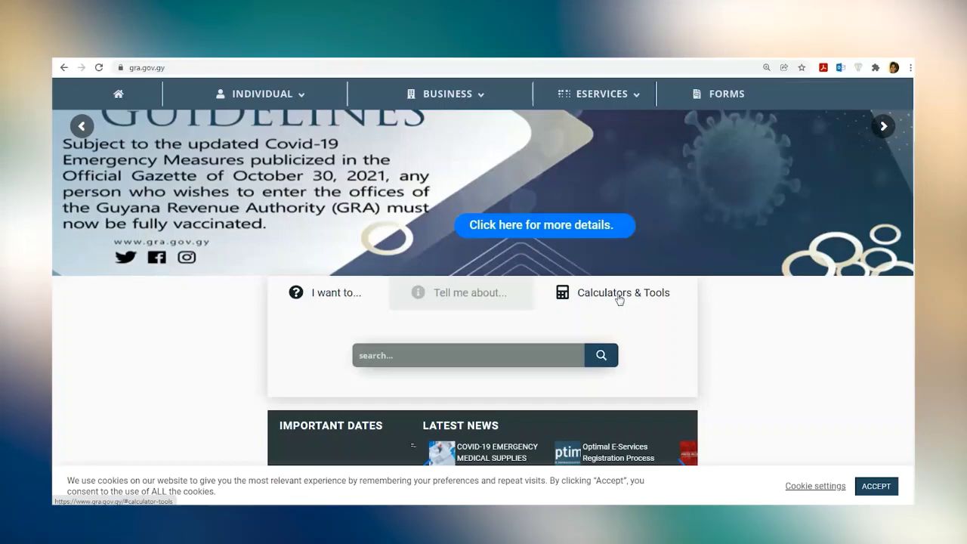
pyautogui.click(619, 295)
pyautogui.click(357, 341)
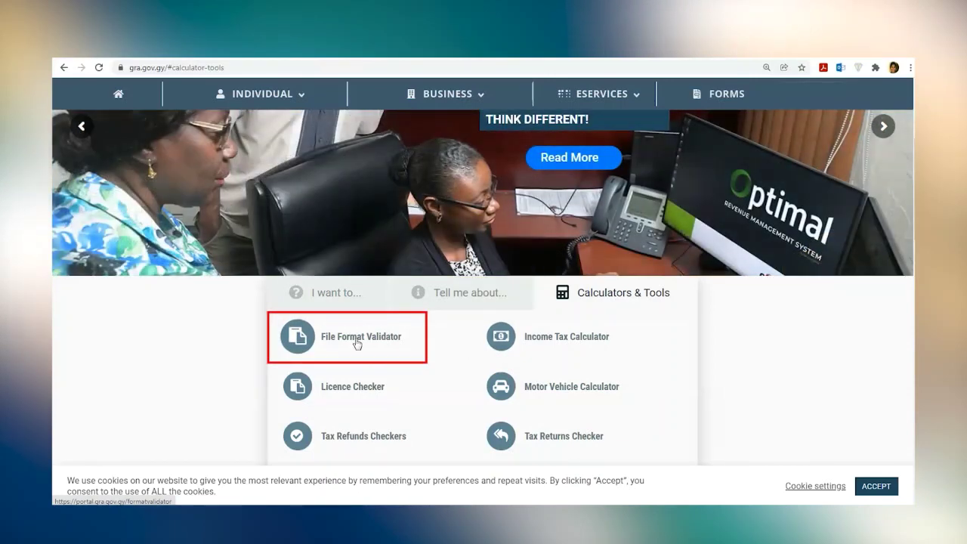
pyautogui.click(355, 341)
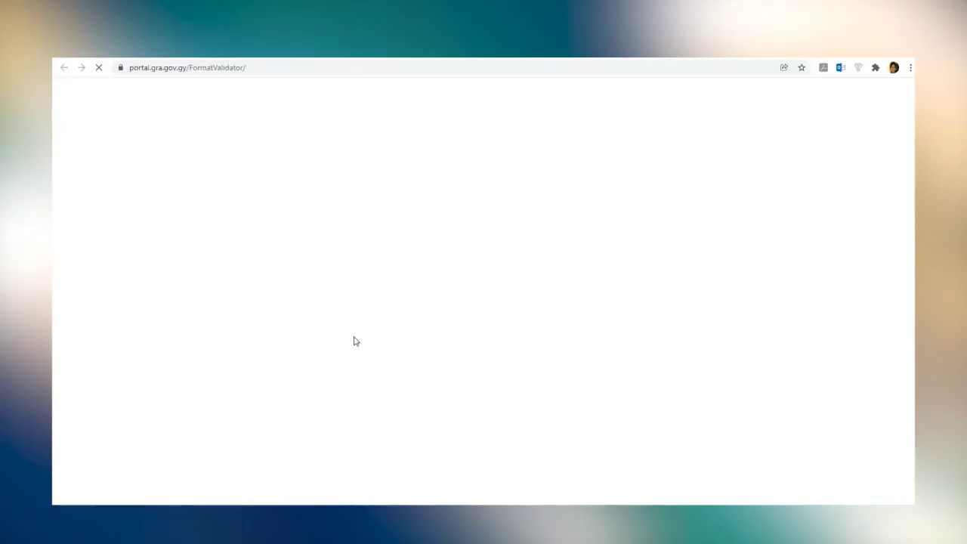
# Step: Set the tax type to PAYE and choose PAYE.csv from the Desktop as the file to validate
pyautogui.click(676, 355)
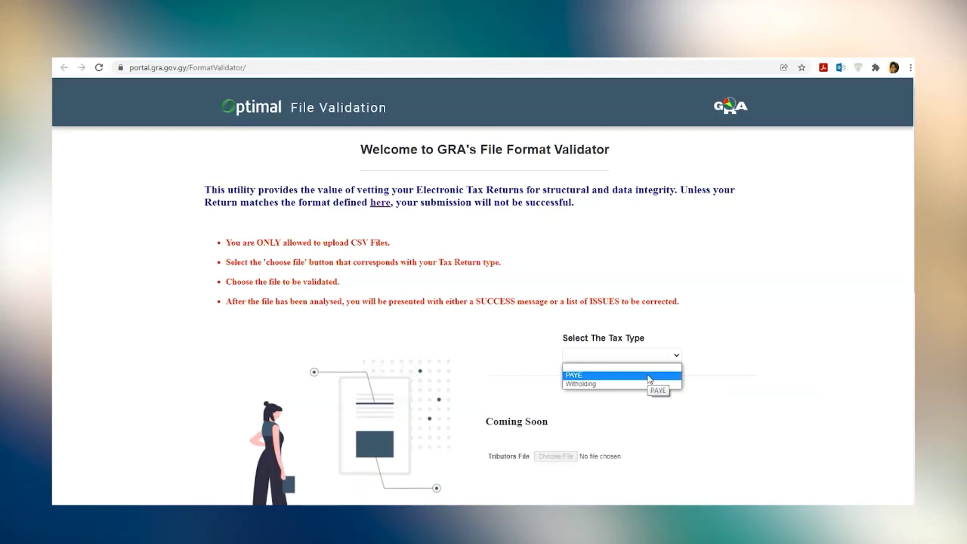
pyautogui.click(648, 375)
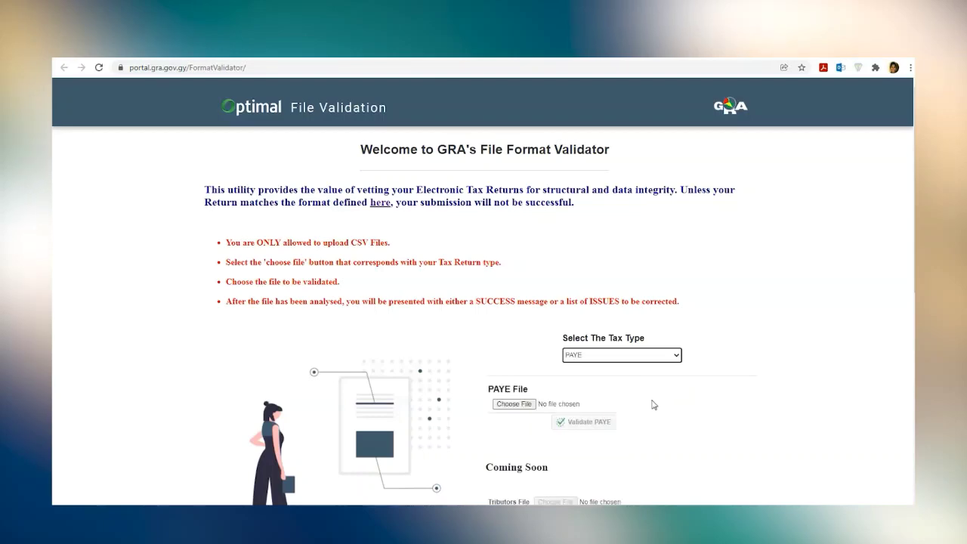
pyautogui.click(513, 404)
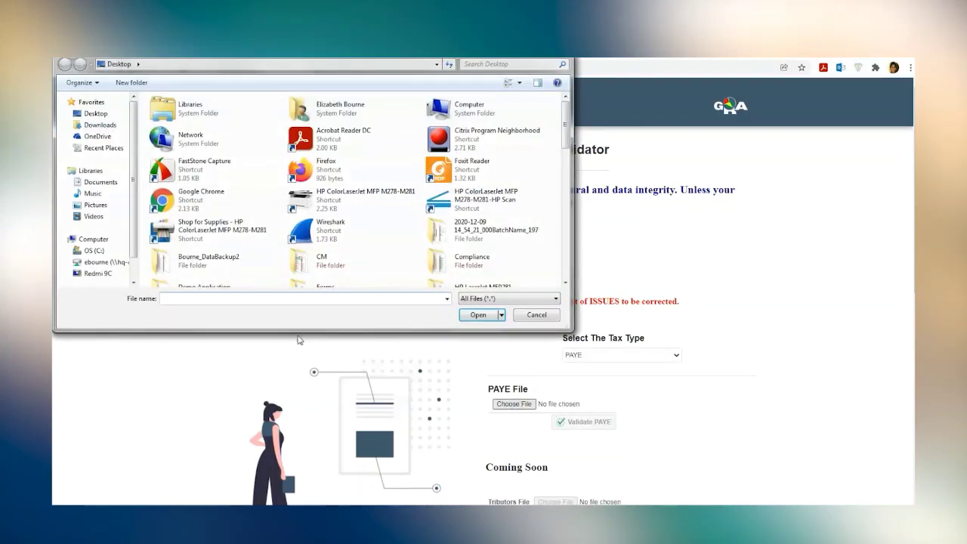
pyautogui.write('paye')
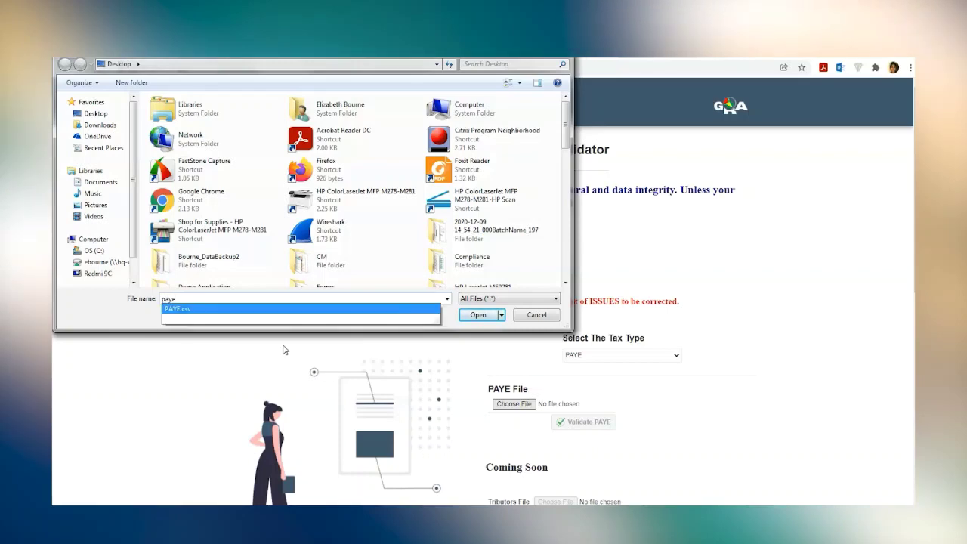
pyautogui.click(208, 310)
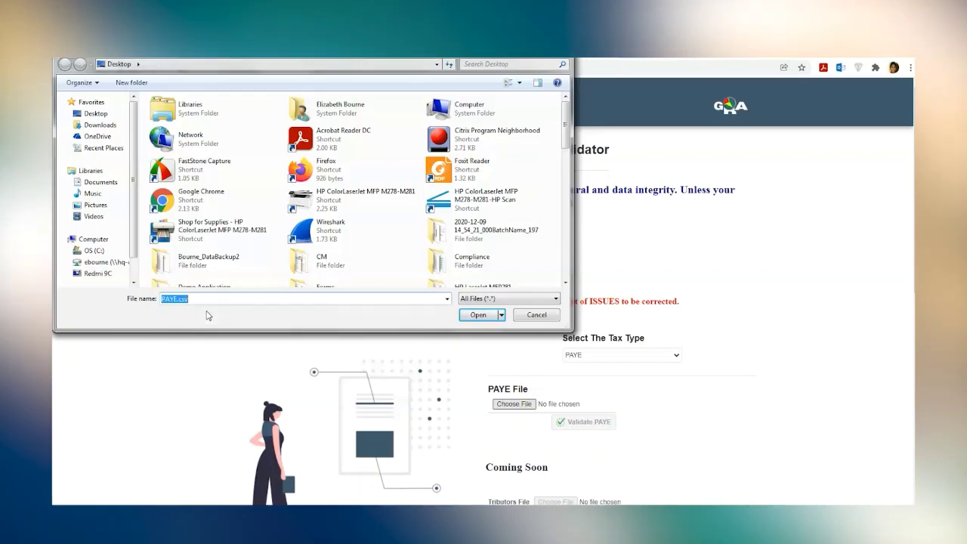
pyautogui.click(476, 314)
# Step: Reselect PAYE.csv as the PAYE file and run the PAYE validation
pyautogui.scroll(-2, 609, 416)
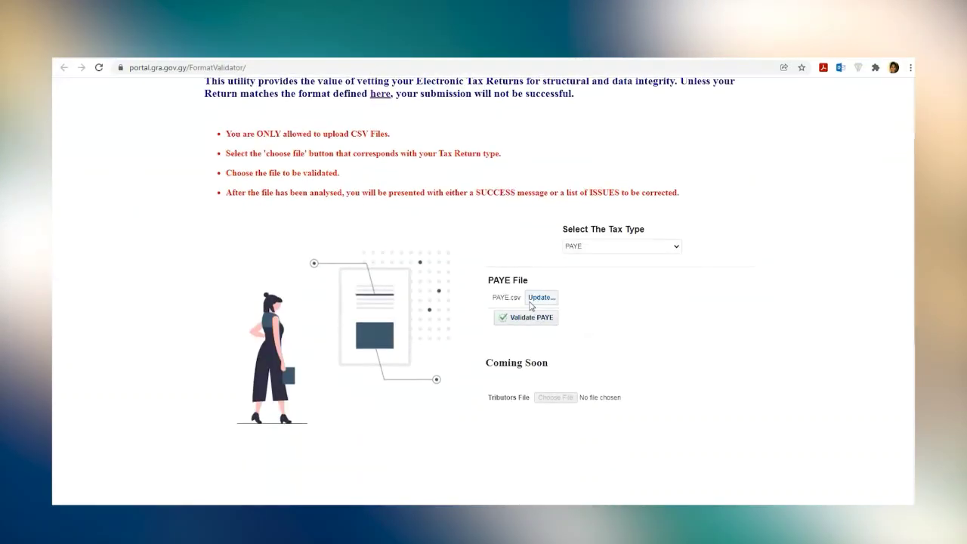
pyautogui.click(513, 317)
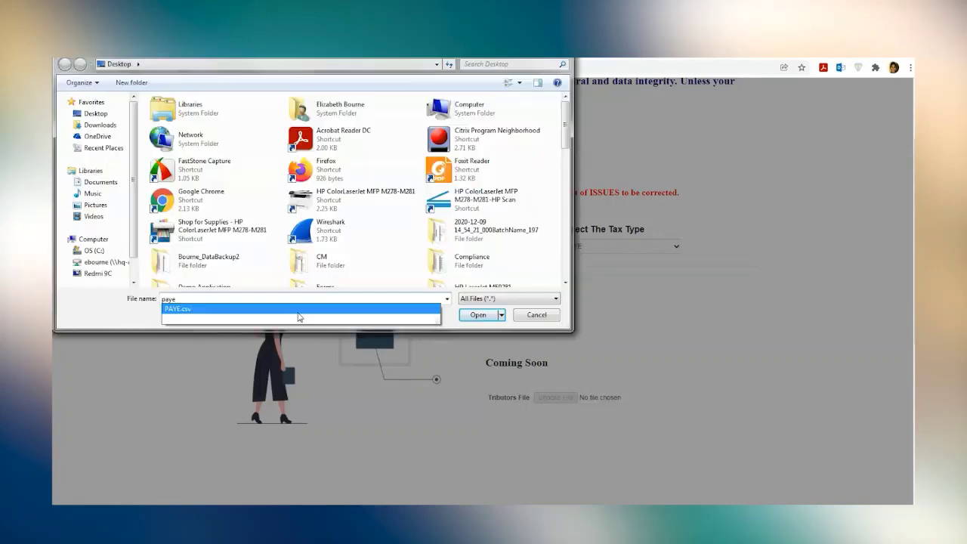
pyautogui.click(301, 311)
pyautogui.click(482, 314)
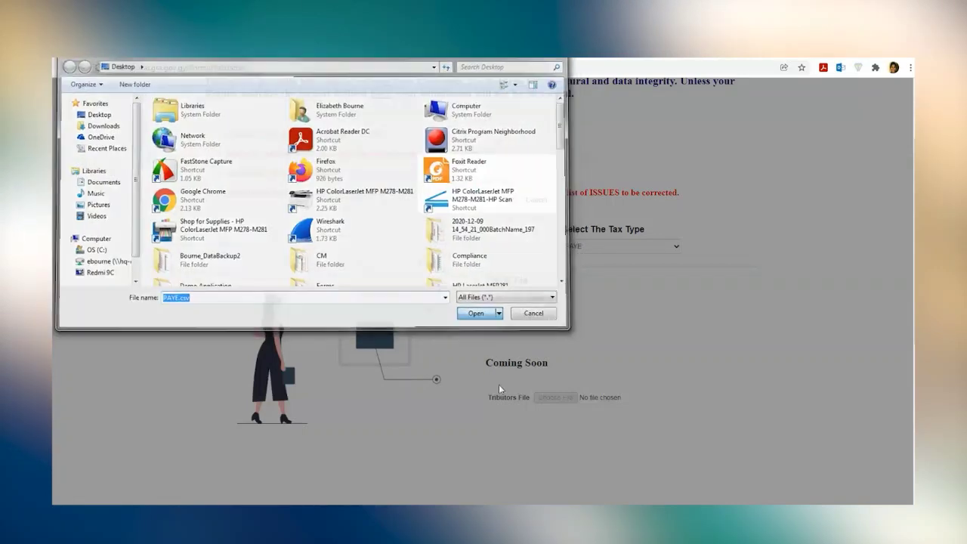
pyautogui.click(508, 200)
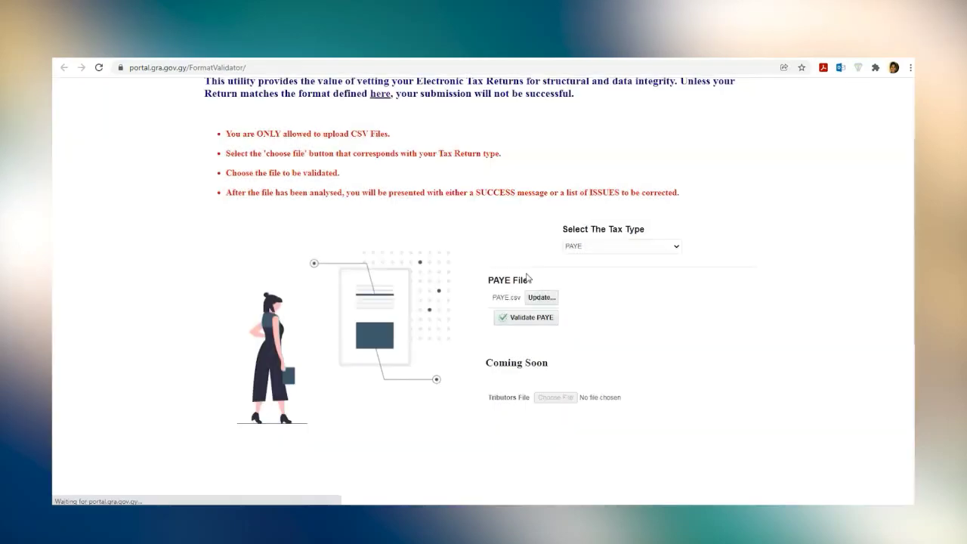
pyautogui.click(521, 318)
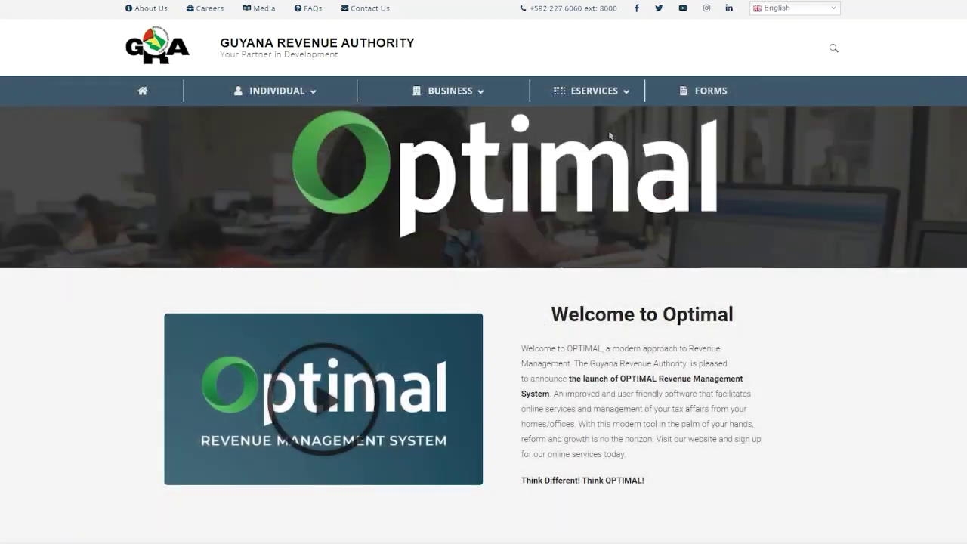
# Step: Go to the Optimal online tax system through eServices and open the File a Return form
pyautogui.moveTo(617, 90)
pyautogui.click(587, 168)
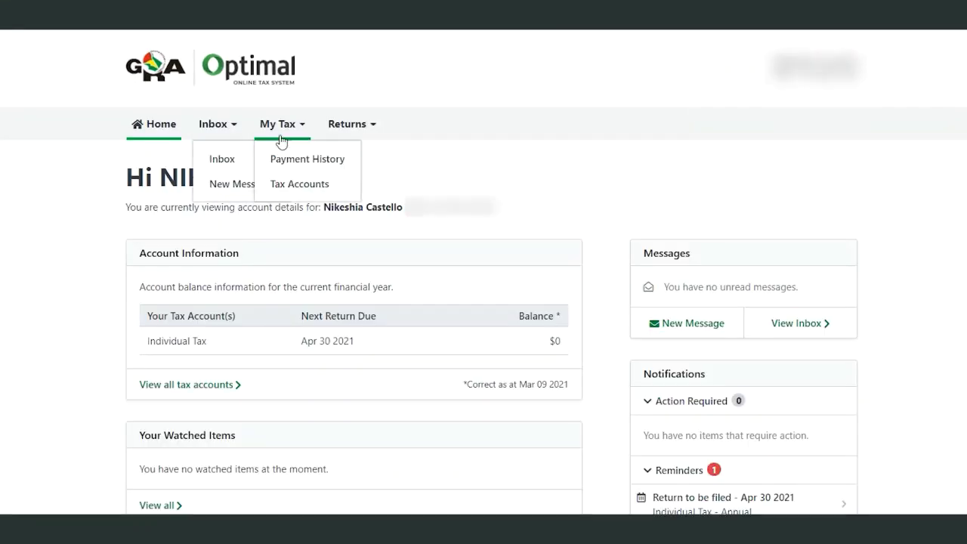
pyautogui.moveTo(361, 146)
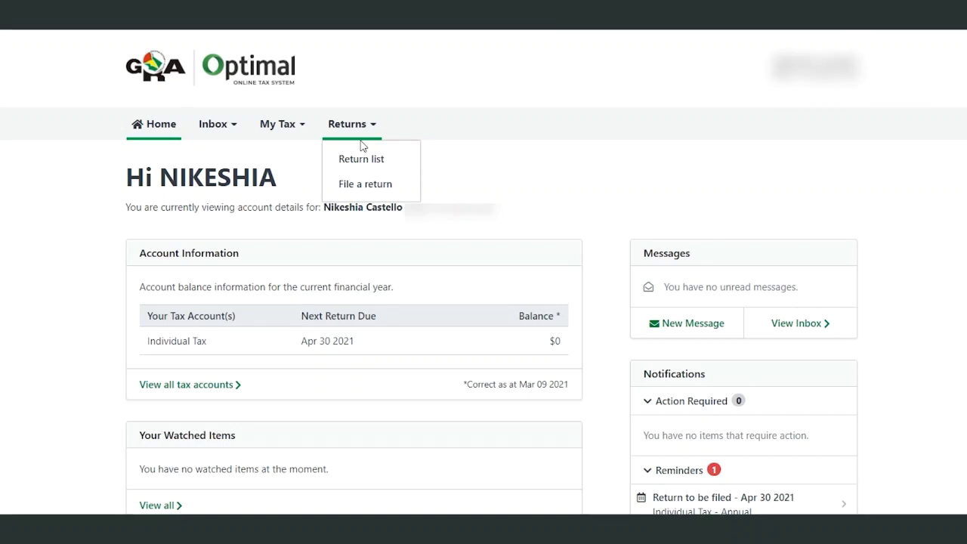
pyautogui.click(366, 185)
# Step: Set the new return's tax type to Individual Tax and its year to 2021
pyautogui.click(424, 326)
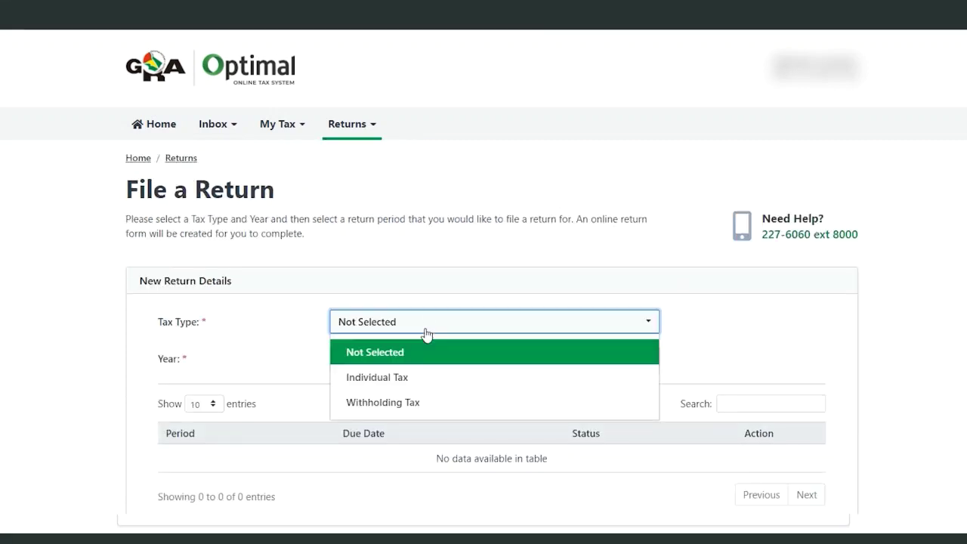
pyautogui.click(398, 377)
pyautogui.click(480, 355)
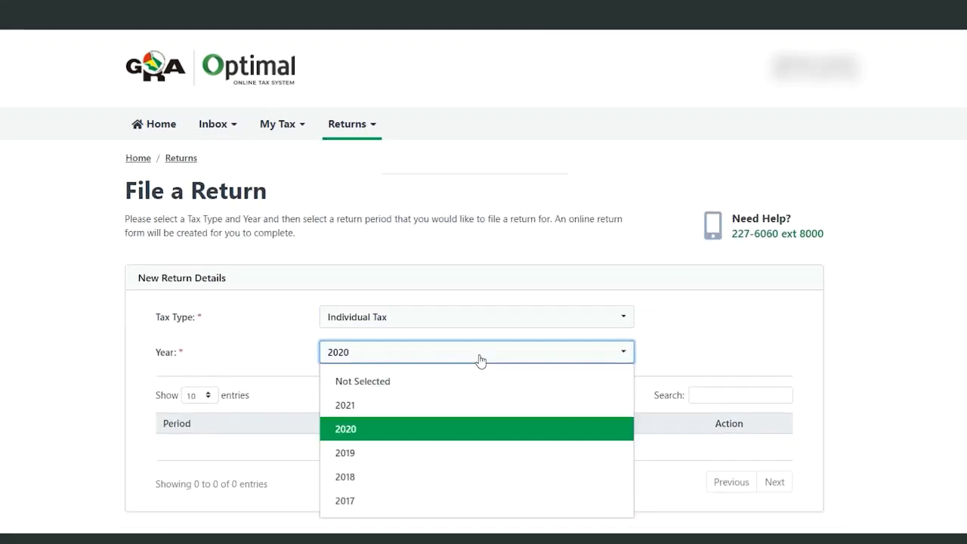
pyautogui.click(367, 405)
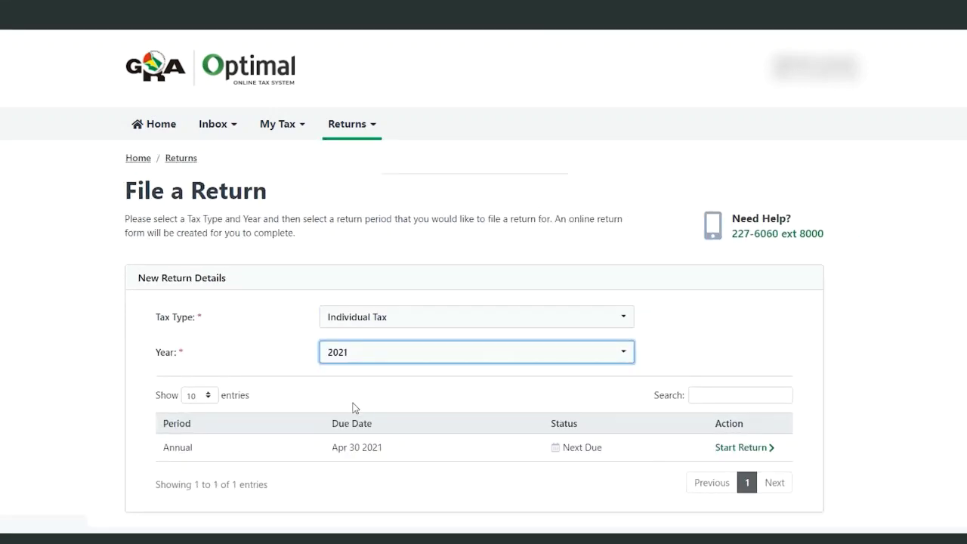
# Step: Start the annual 2021 individual tax return and review its return information
pyautogui.click(763, 451)
pyautogui.scroll(-2, 513, 388)
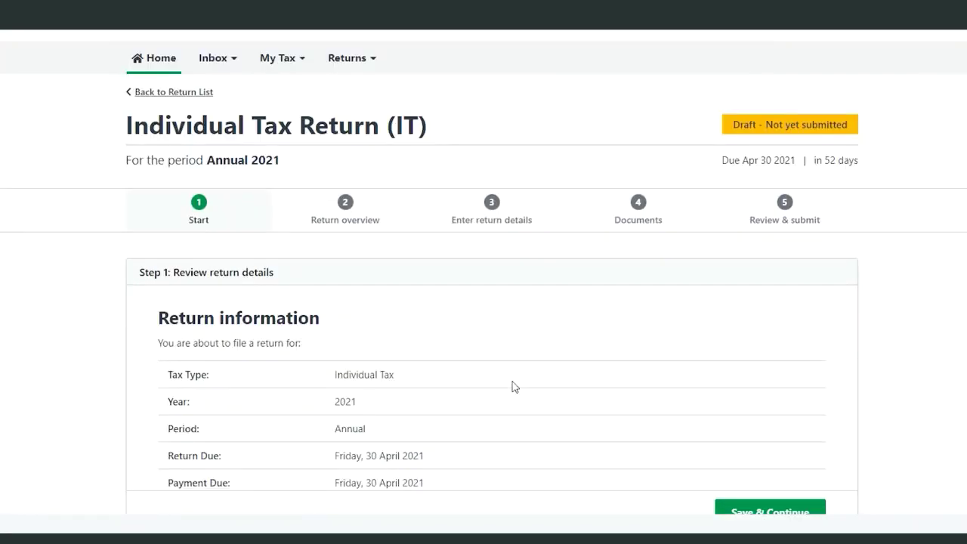
pyautogui.scroll(-1, 513, 386)
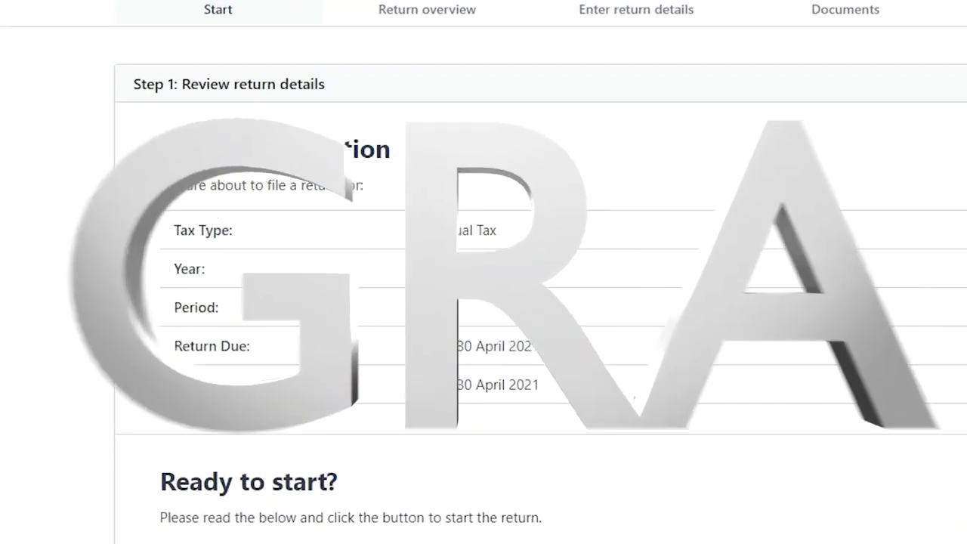